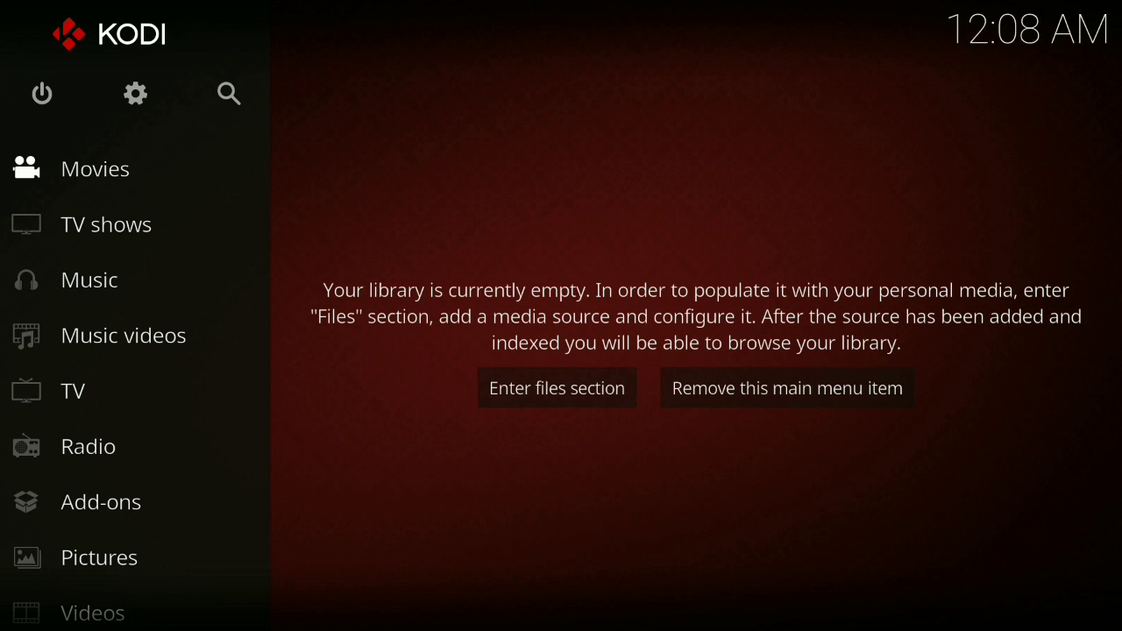
Check the Unknown sources option in the Add-ons category of the system settings.
{"action": "key", "text": "Up"}
{"action": "key", "text": "Return"}
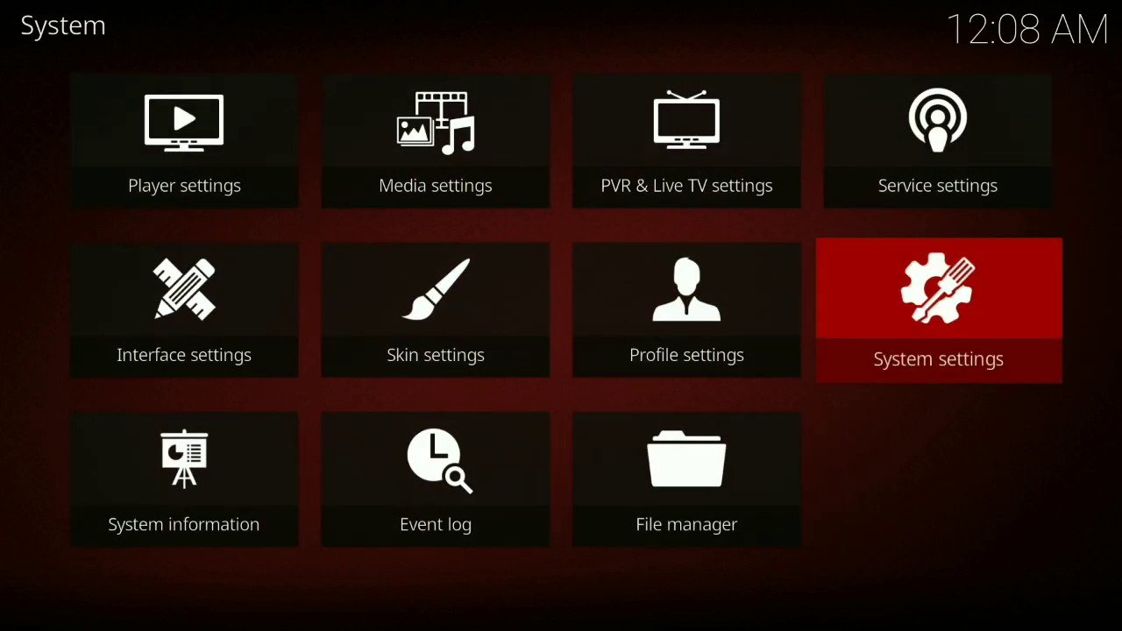
{"action": "key", "text": "Return"}
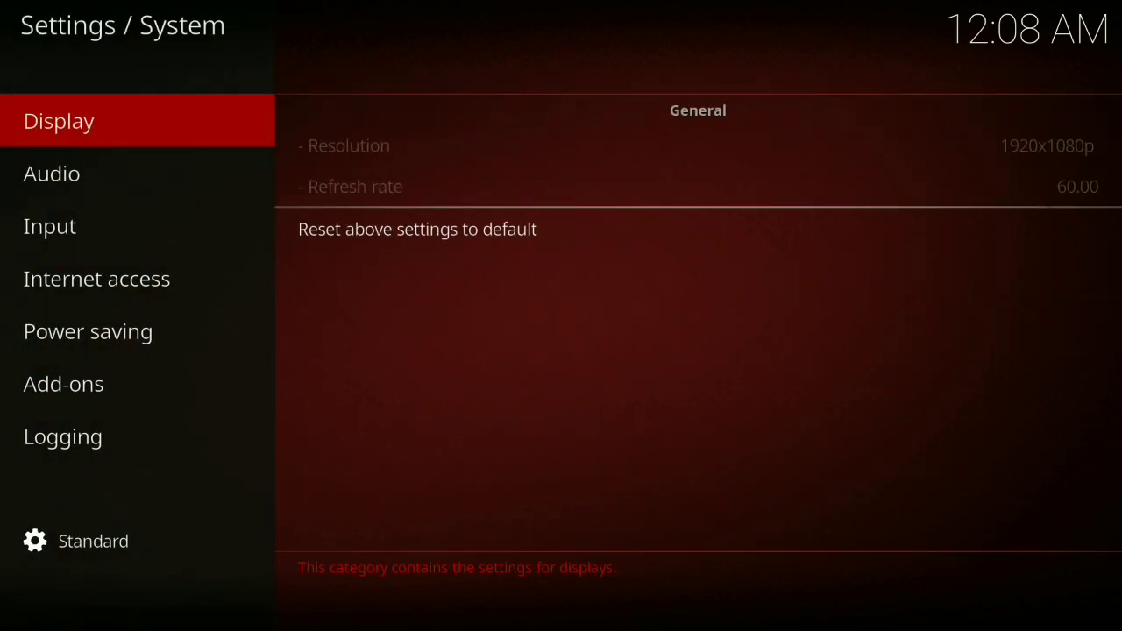
{"action": "key", "text": "Down"}
{"action": "key", "text": "Down"}
{"action": "key", "text": "Down"}
{"action": "key", "text": "Down"}
{"action": "key", "text": "Down"}
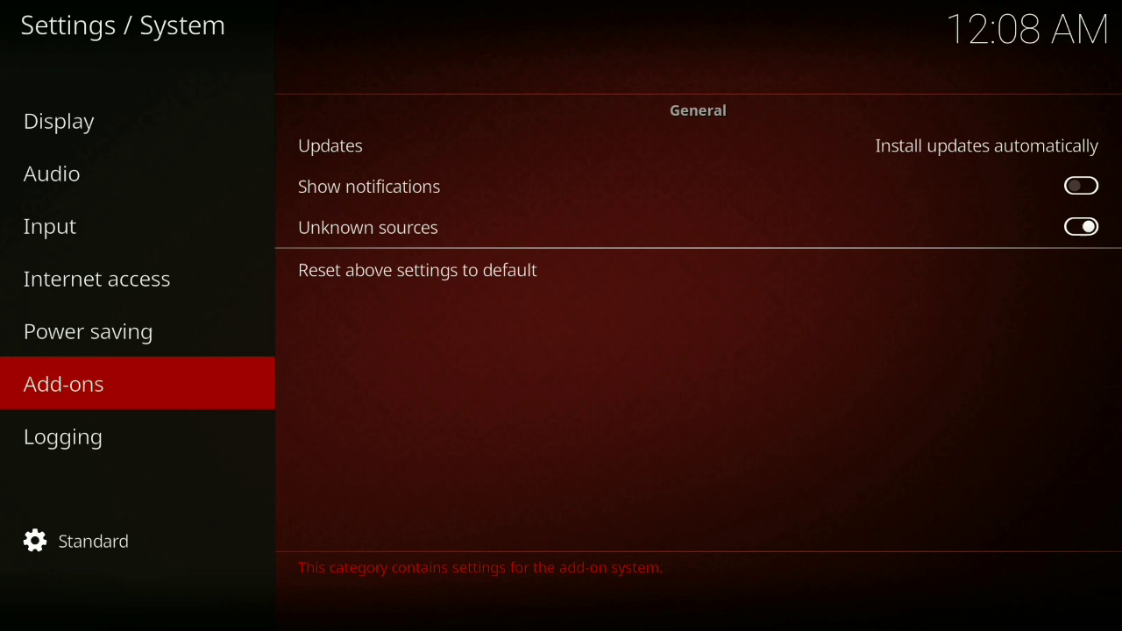
{"action": "key", "text": "Escape"}
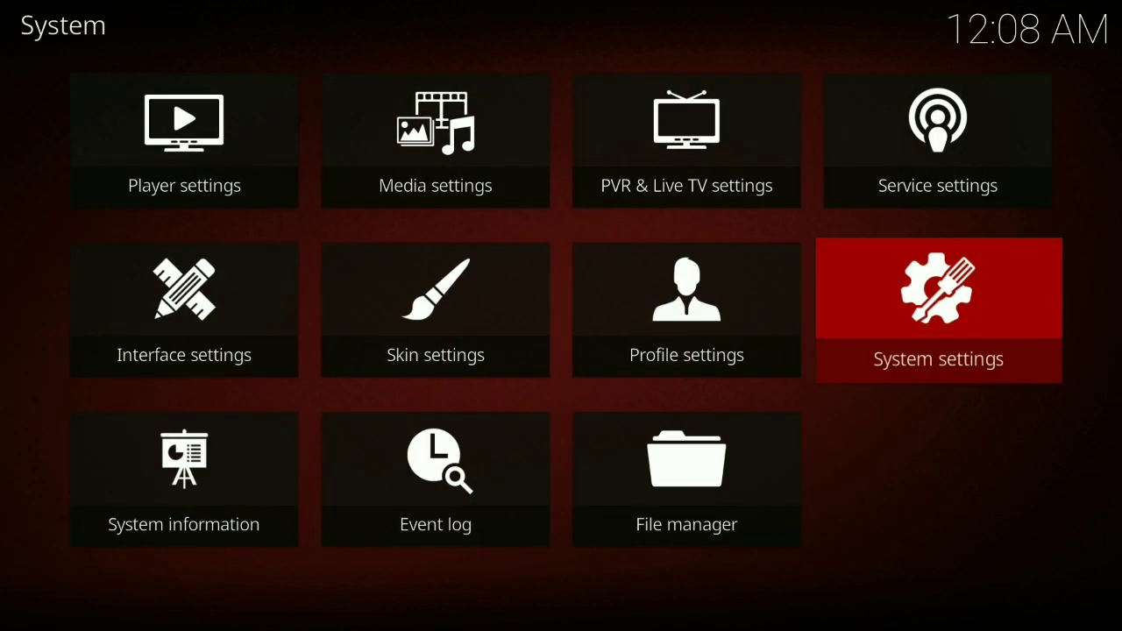
{"action": "key", "text": "Down"}
{"action": "key", "text": "Return"}
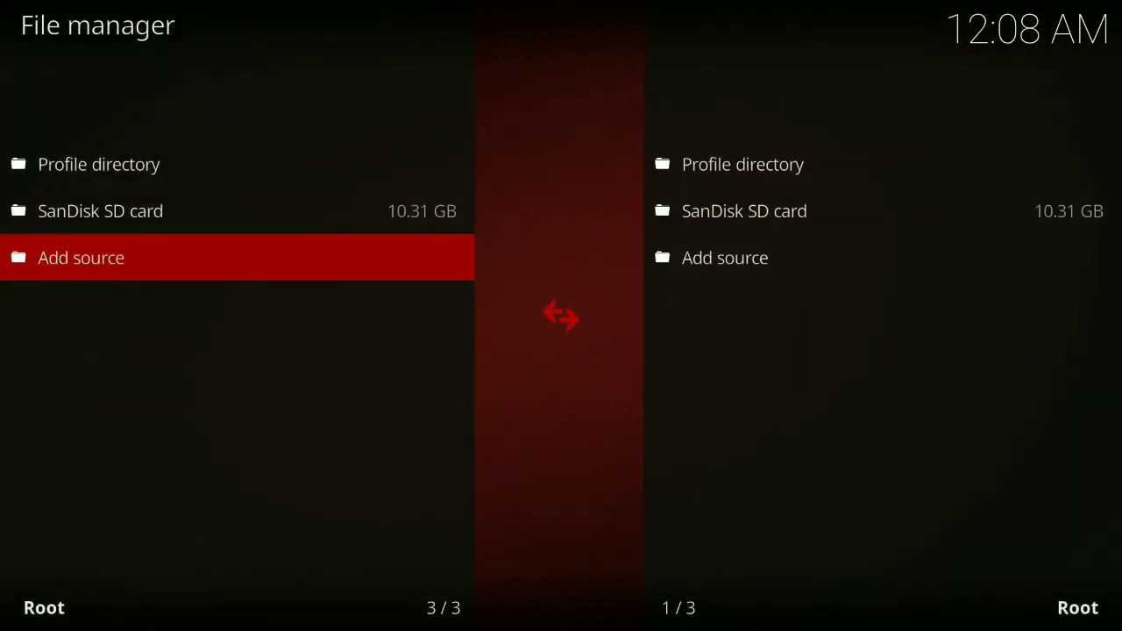
{"action": "key", "text": "Return"}
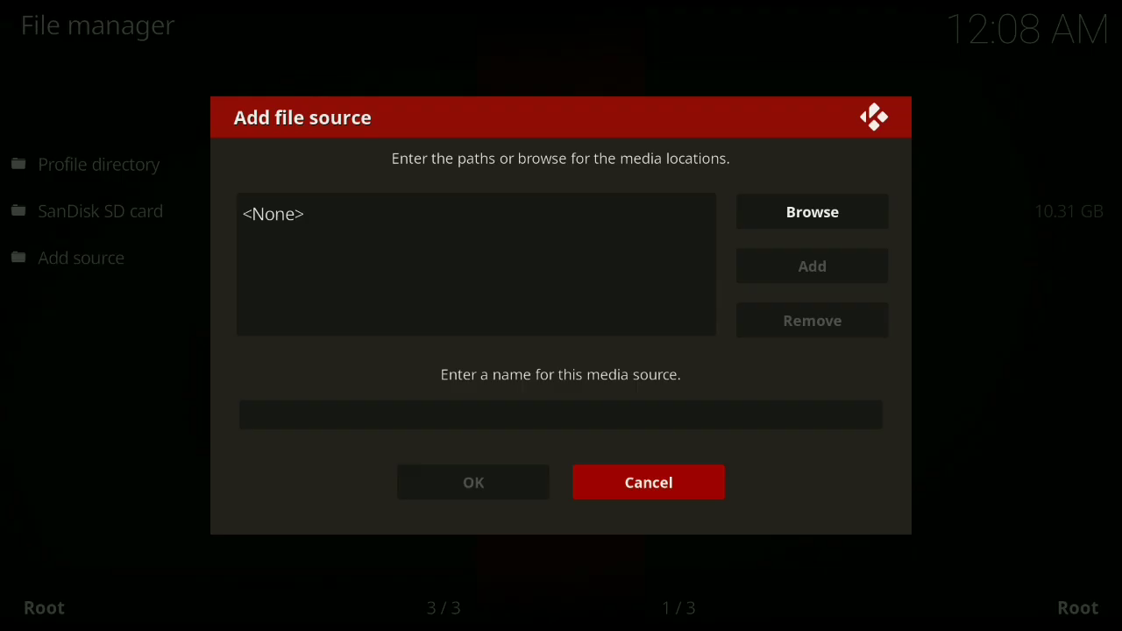
{"action": "key", "text": "Return"}
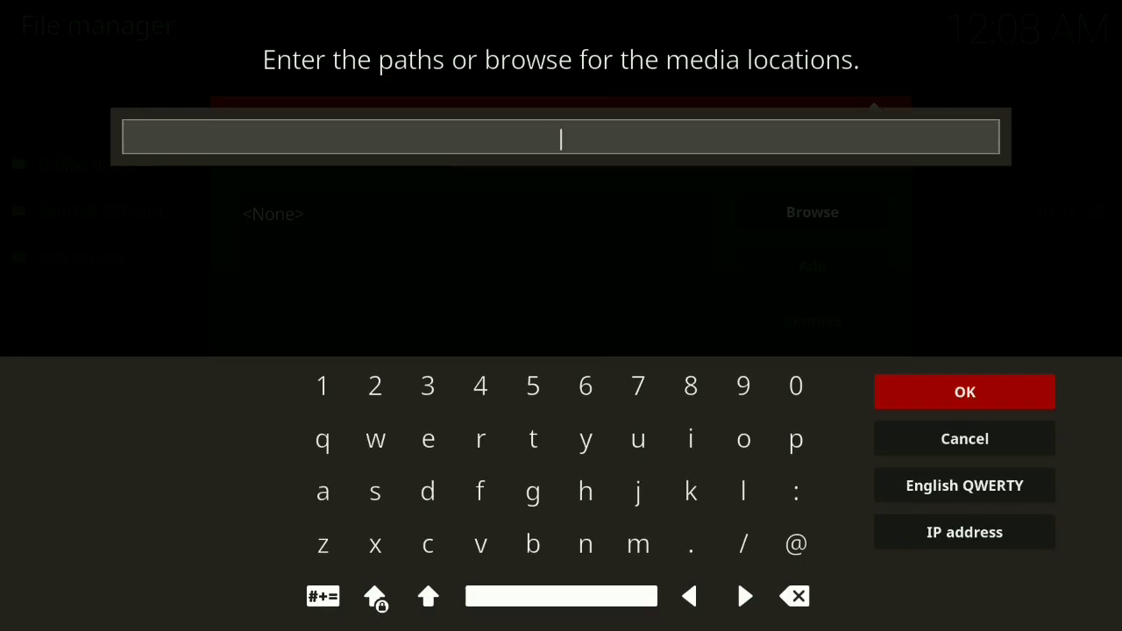
{"action": "type", "text": "h"}
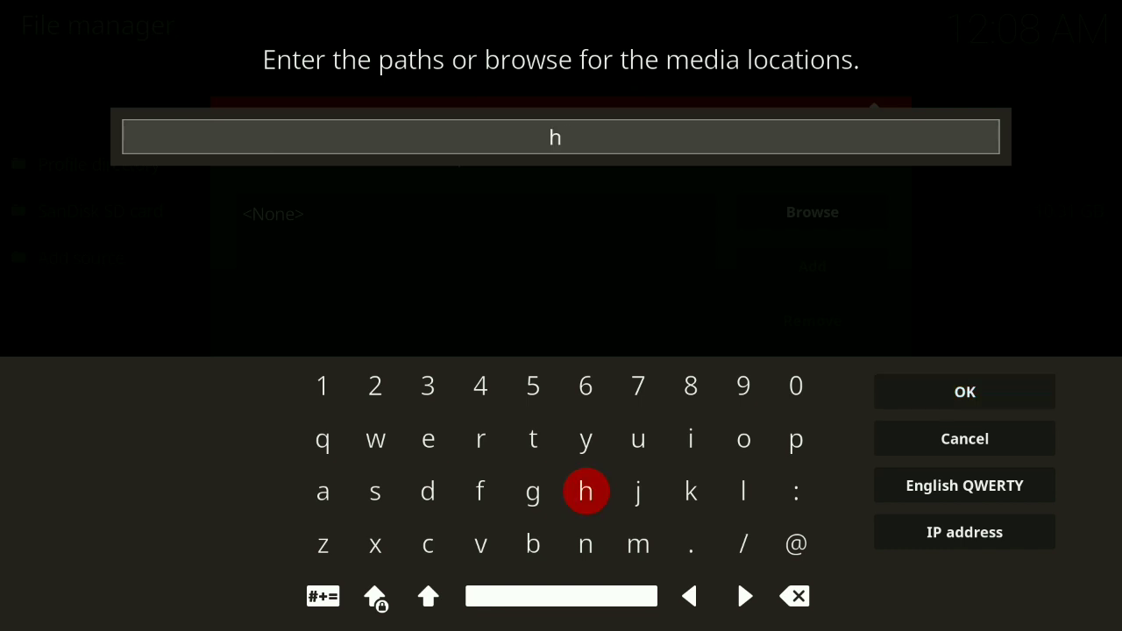
{"action": "type", "text": "ttp://"}
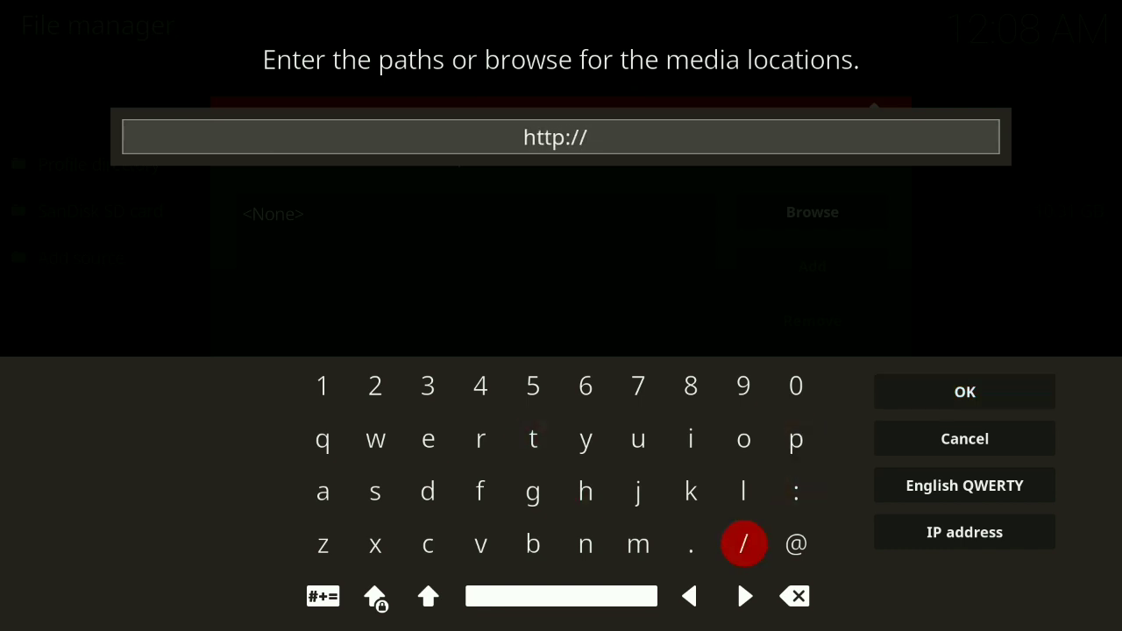
{"action": "type", "text": "re"}
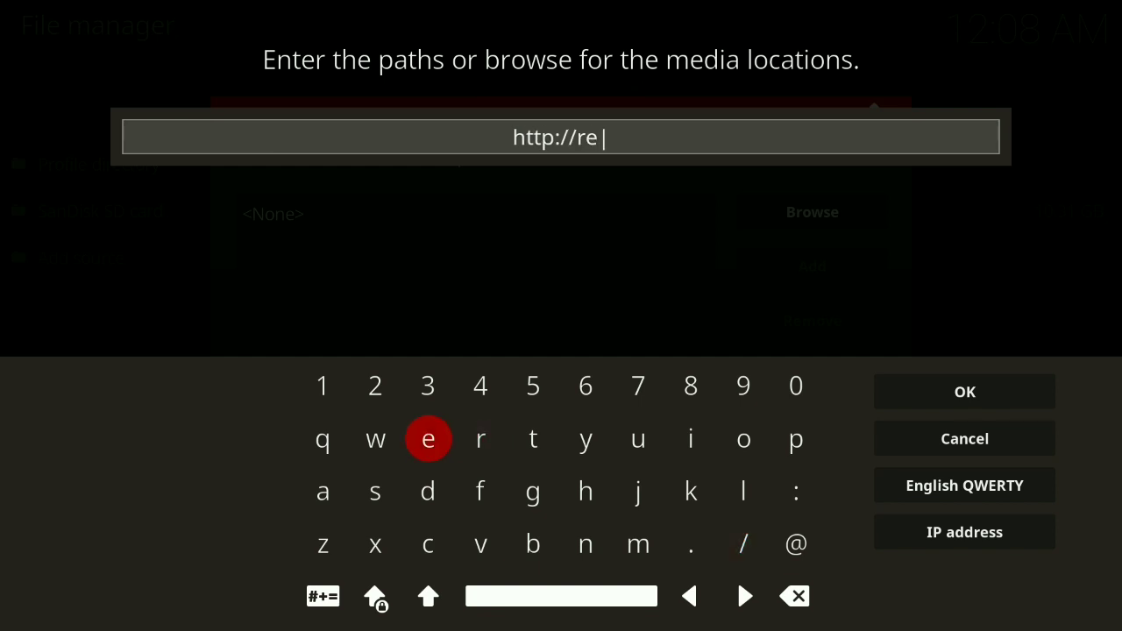
{"action": "type", "text": "po."}
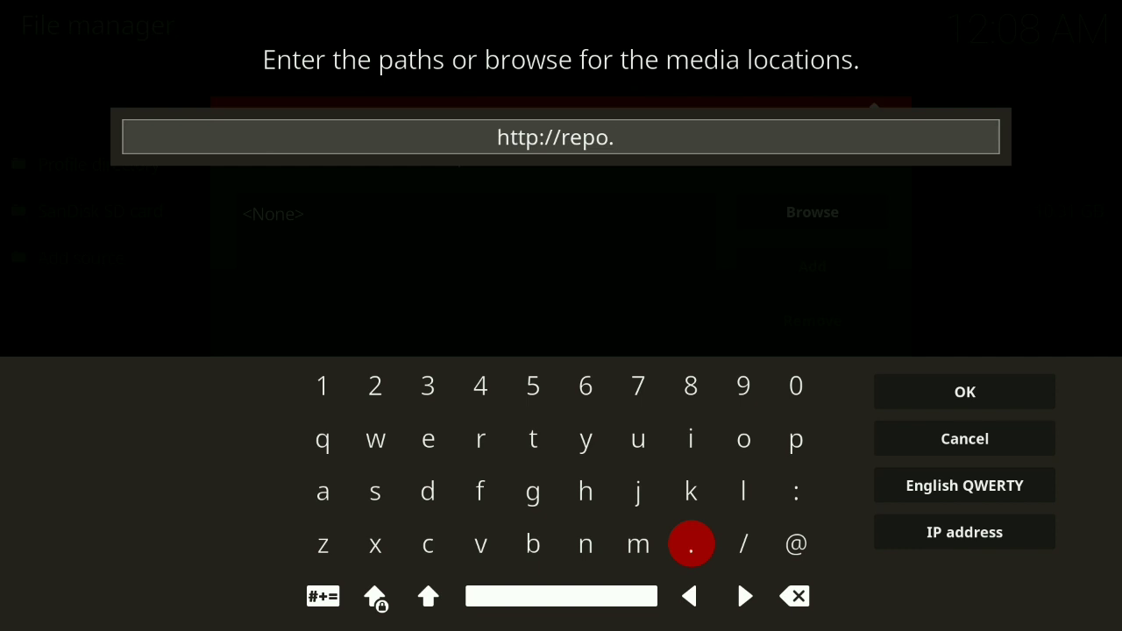
{"action": "type", "text": "caz"}
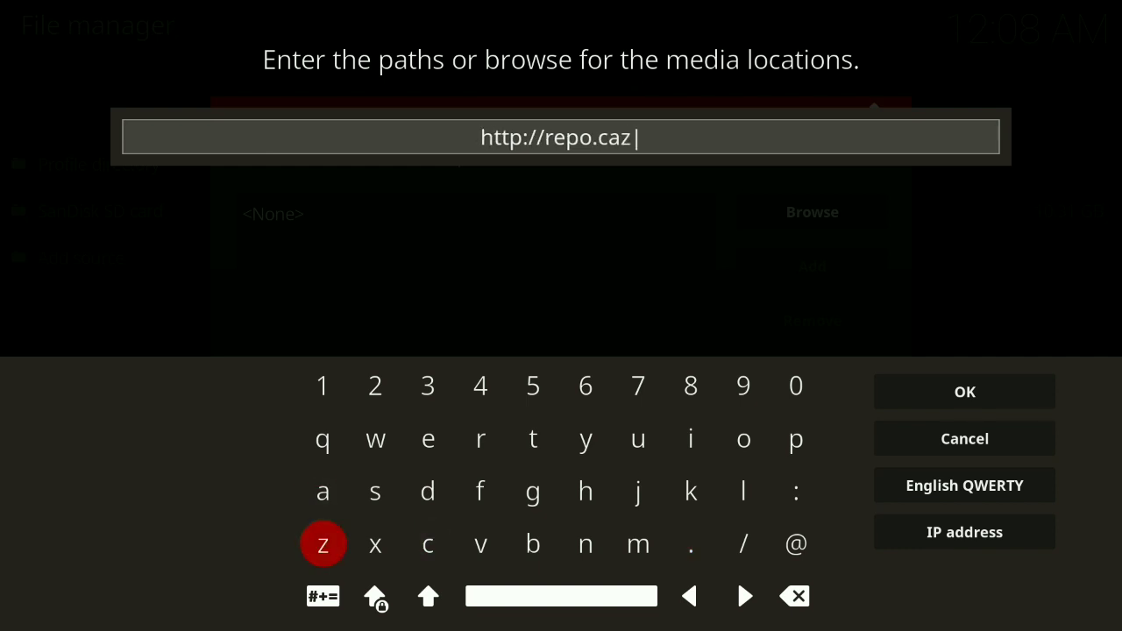
{"action": "type", "text": "wall"}
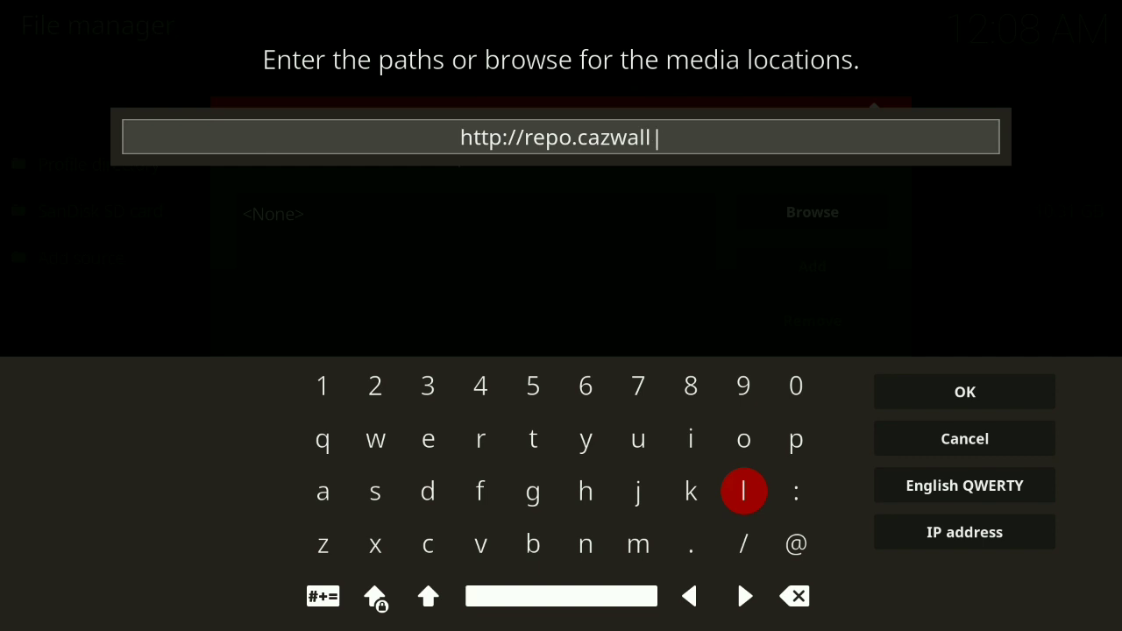
{"action": "type", "text": ".c"}
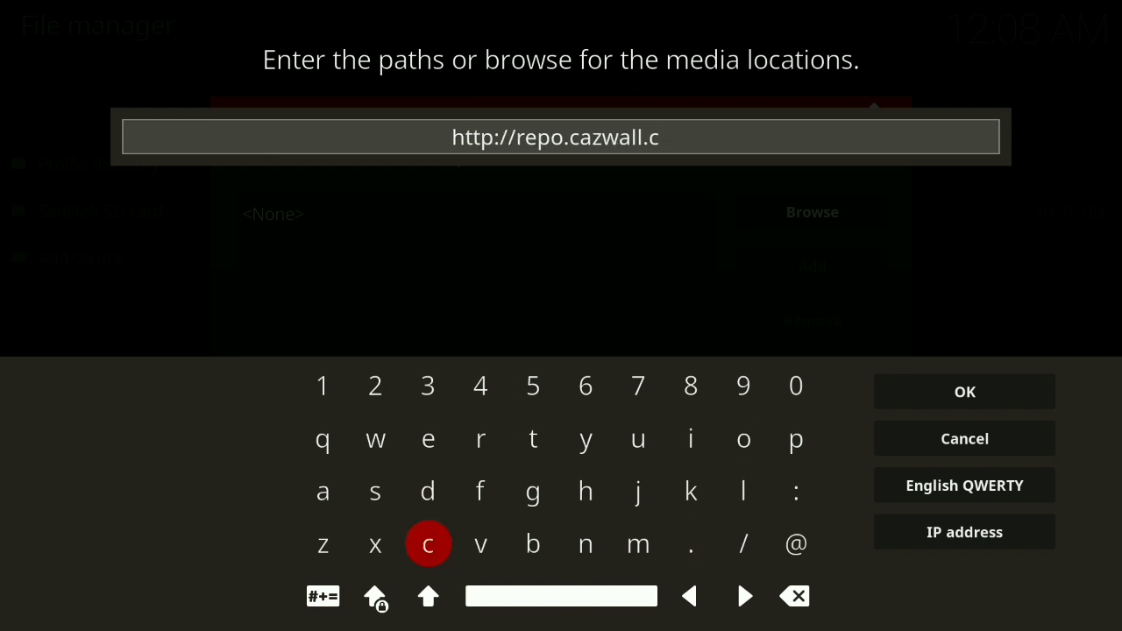
{"action": "type", "text": "om/"}
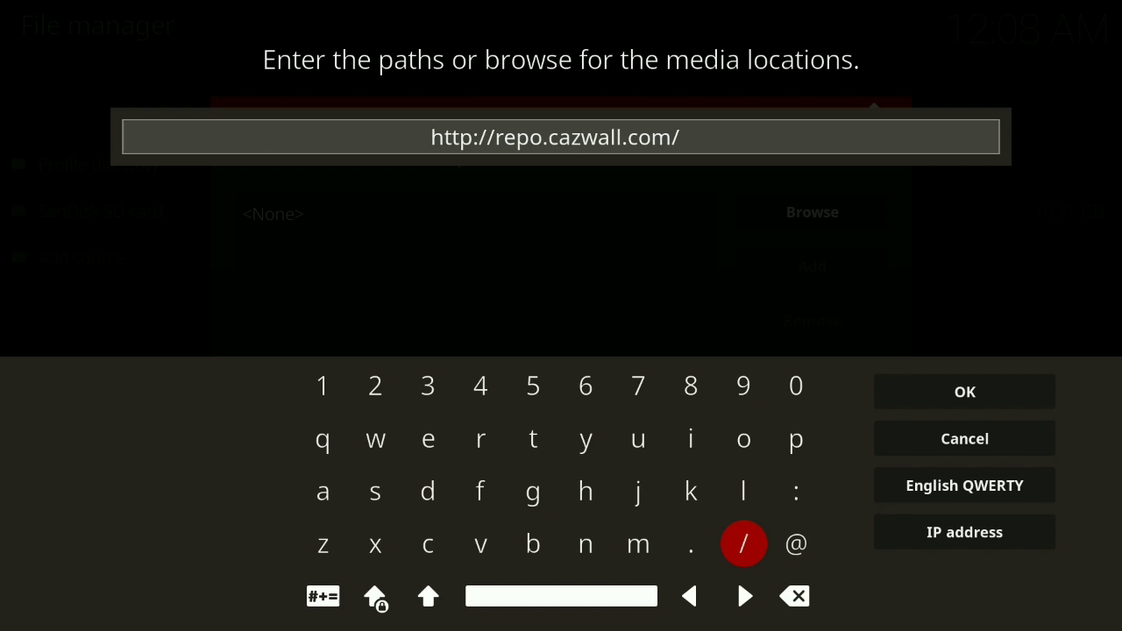
{"action": "type", "text": "sc"}
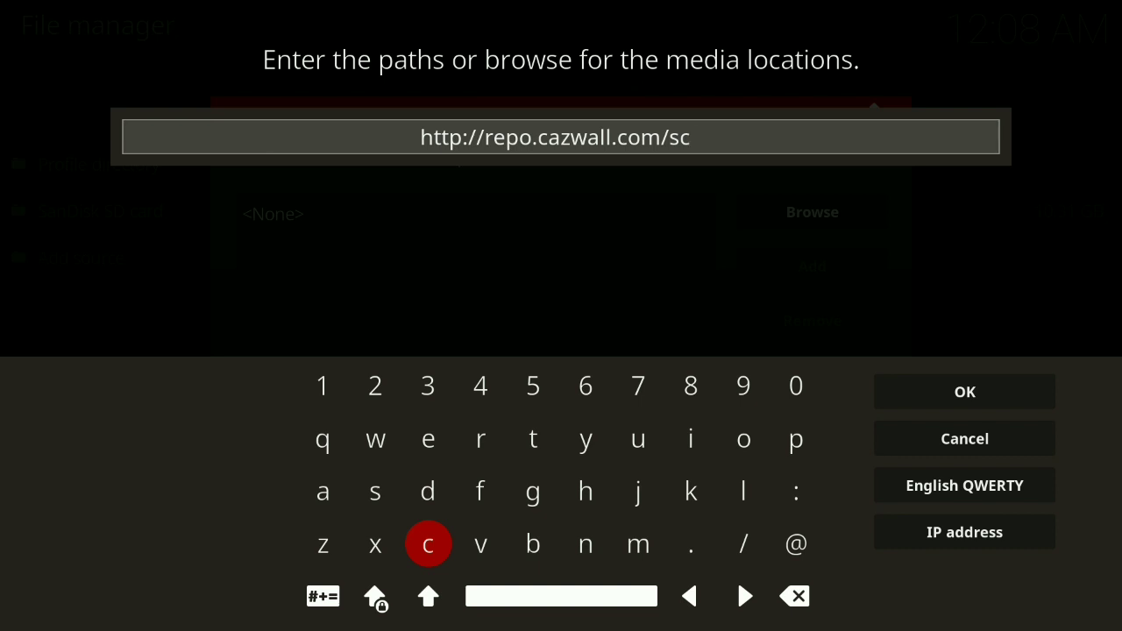
{"action": "key", "text": "Return"}
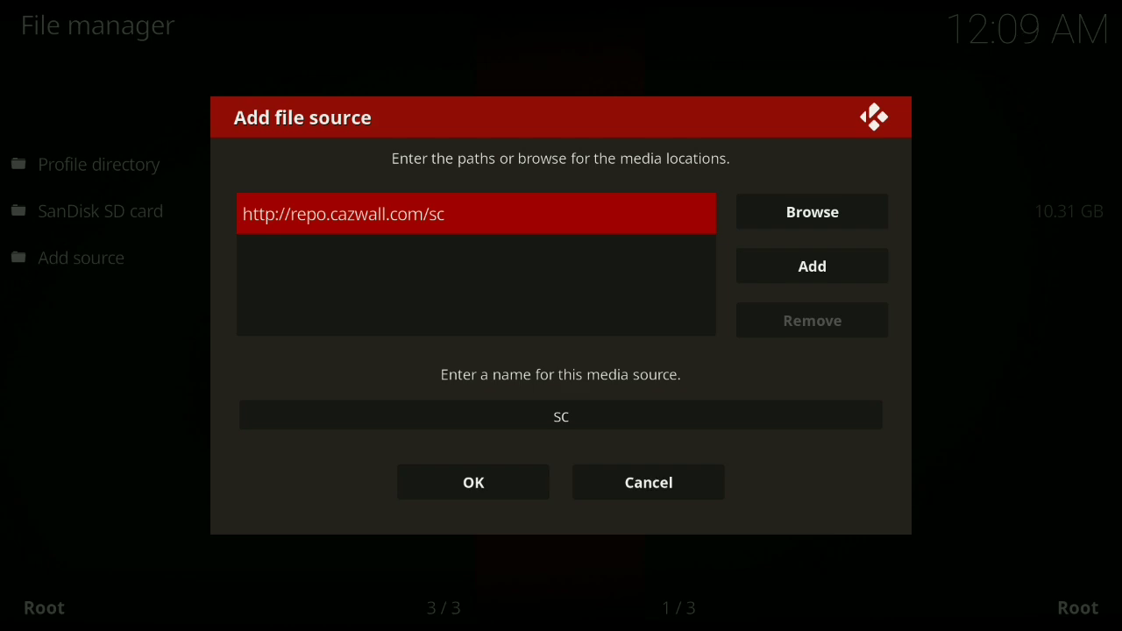
{"action": "key", "text": "Down"}
{"action": "key", "text": "Down"}
{"action": "key", "text": "Return"}
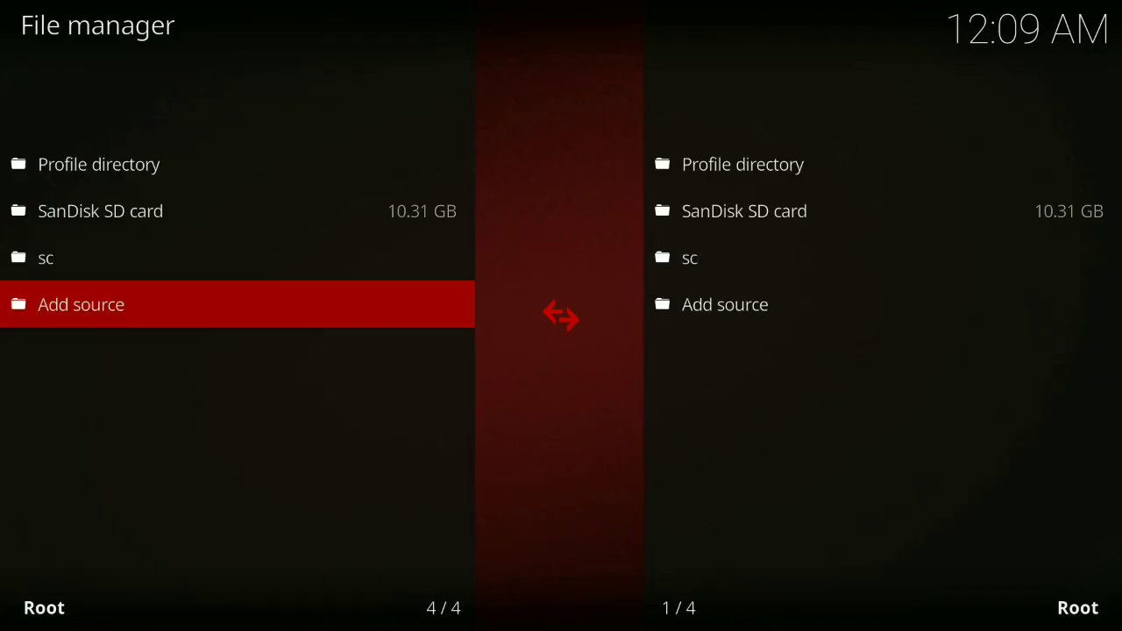
{"action": "key", "text": "Escape"}
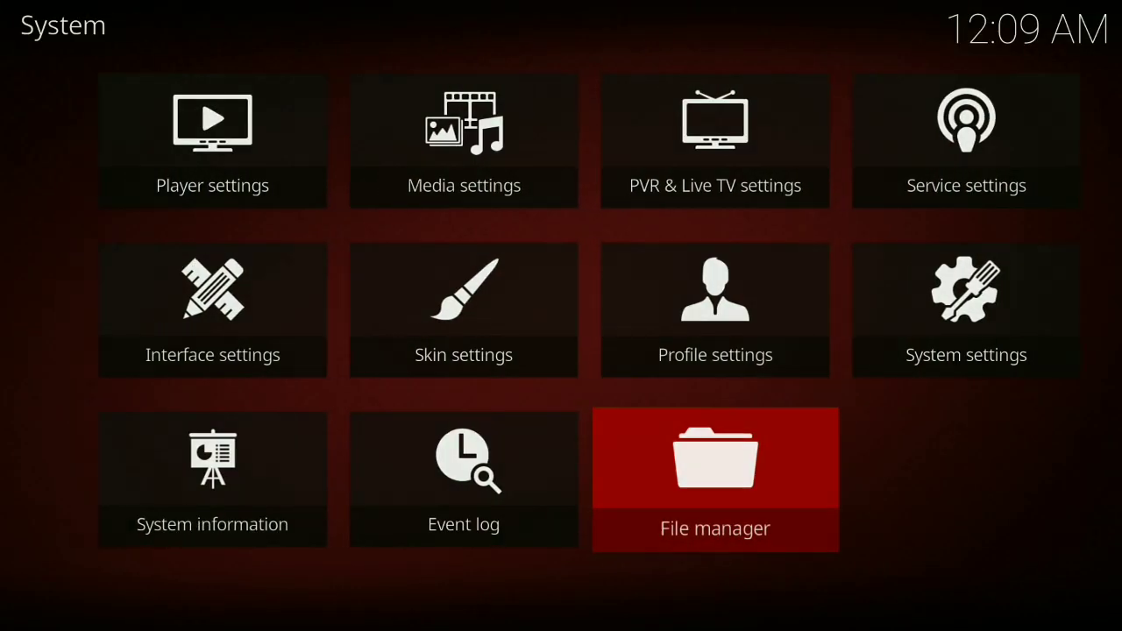
{"action": "key", "text": "Escape"}
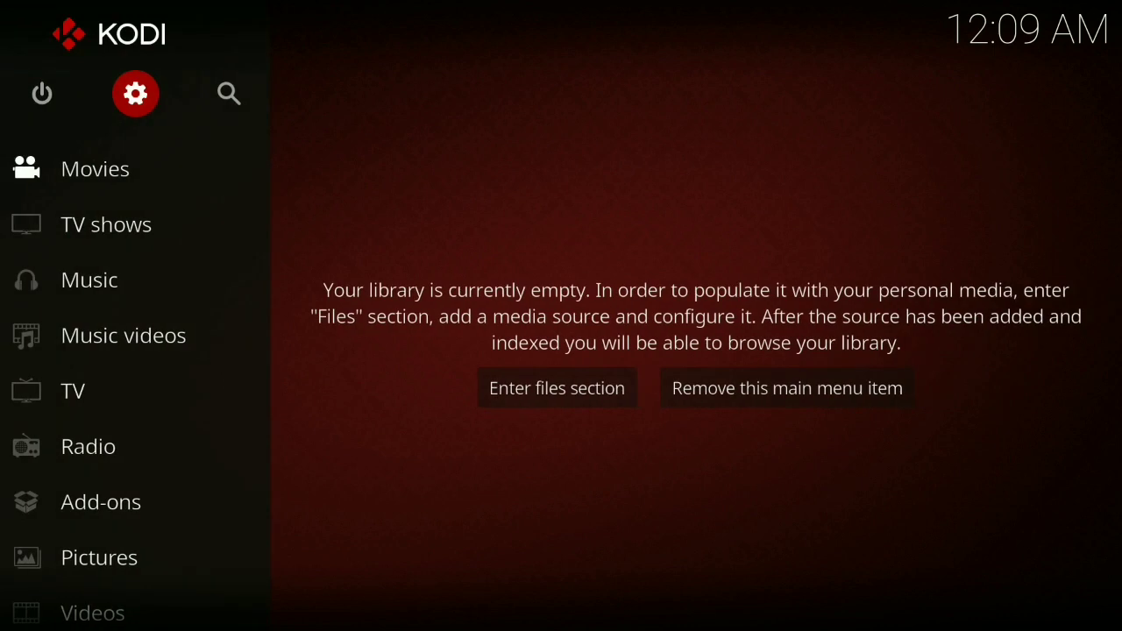
Install repository.simplycaz-1.0.2.zip from the .Repository (Click Here) folder of the sc source.
{"action": "left_click", "coordinate": [101, 501]}
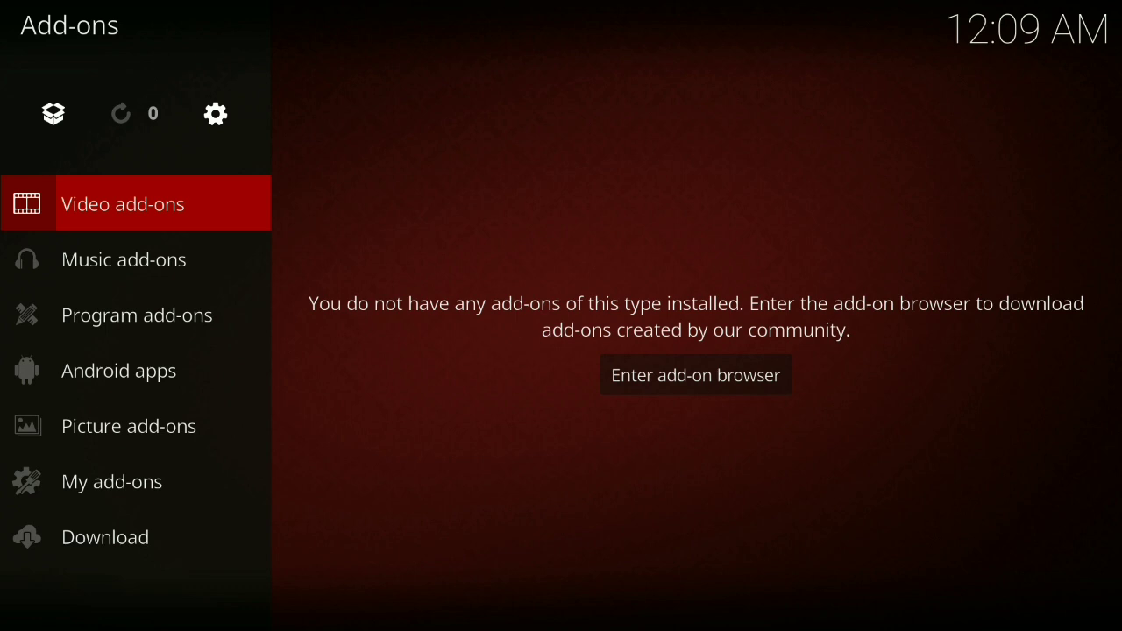
{"action": "key", "text": "Up"}
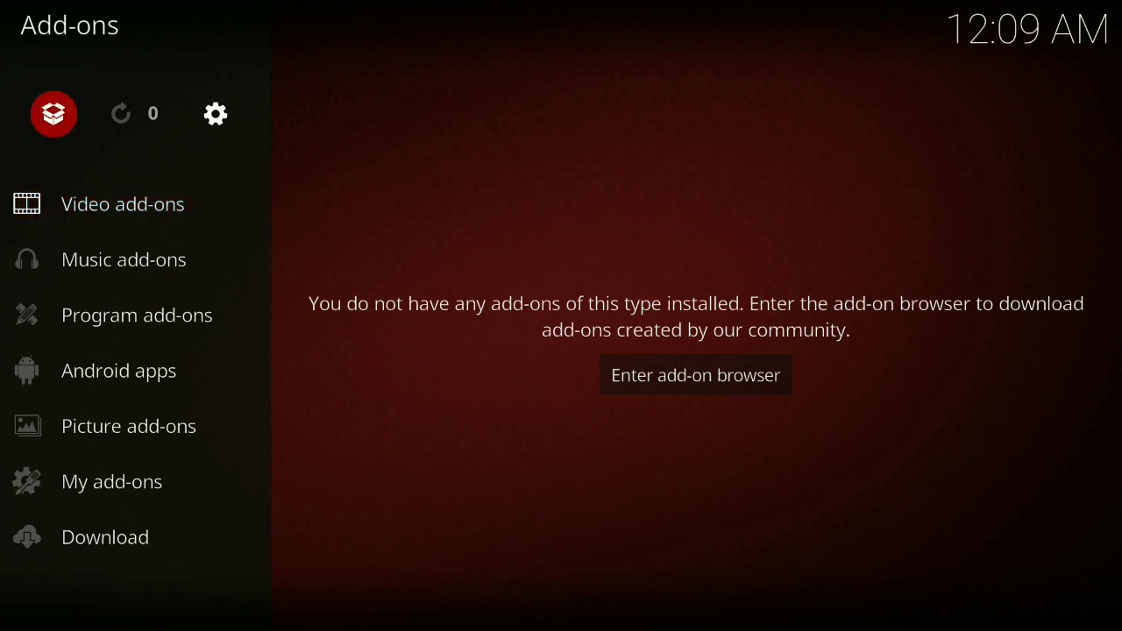
{"action": "key", "text": "Return"}
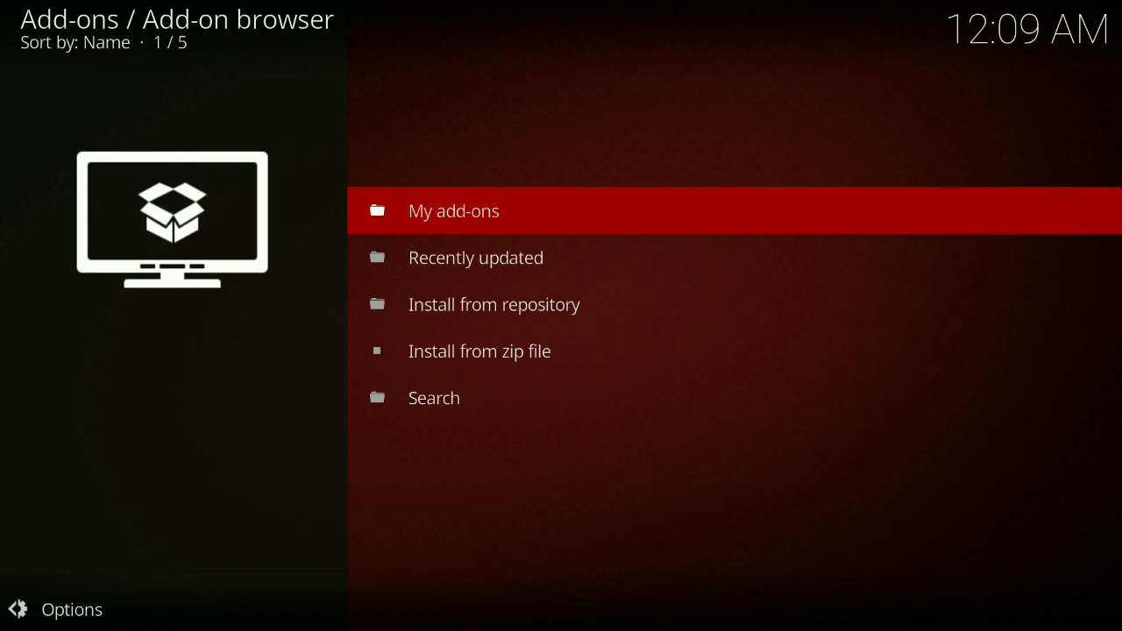
{"action": "left_click", "coordinate": [479, 352]}
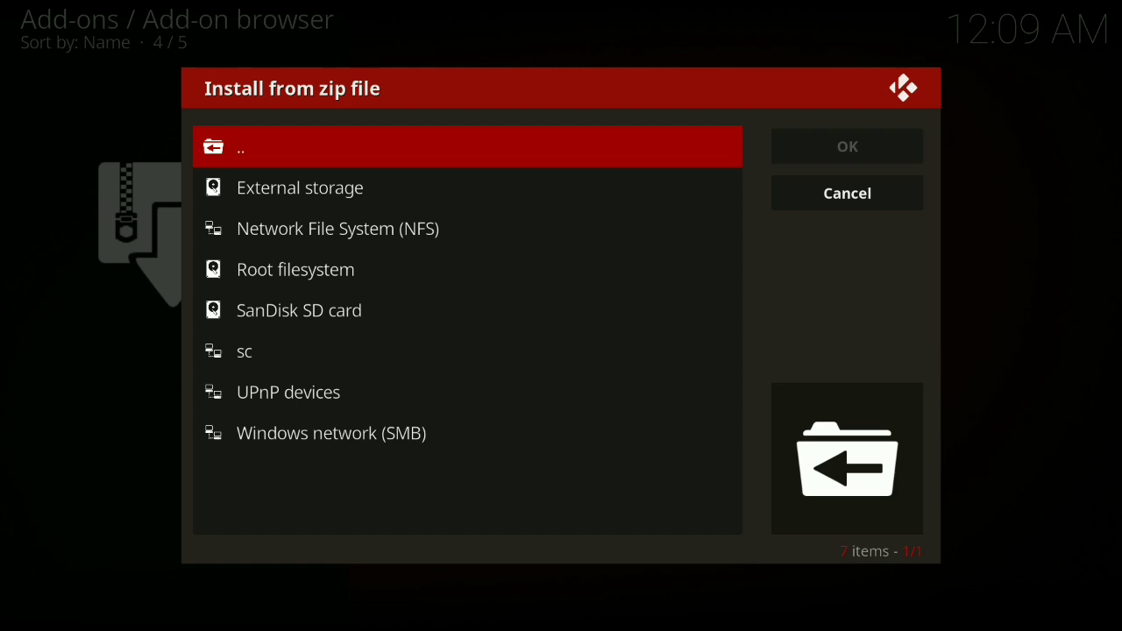
{"action": "left_click", "coordinate": [480, 352]}
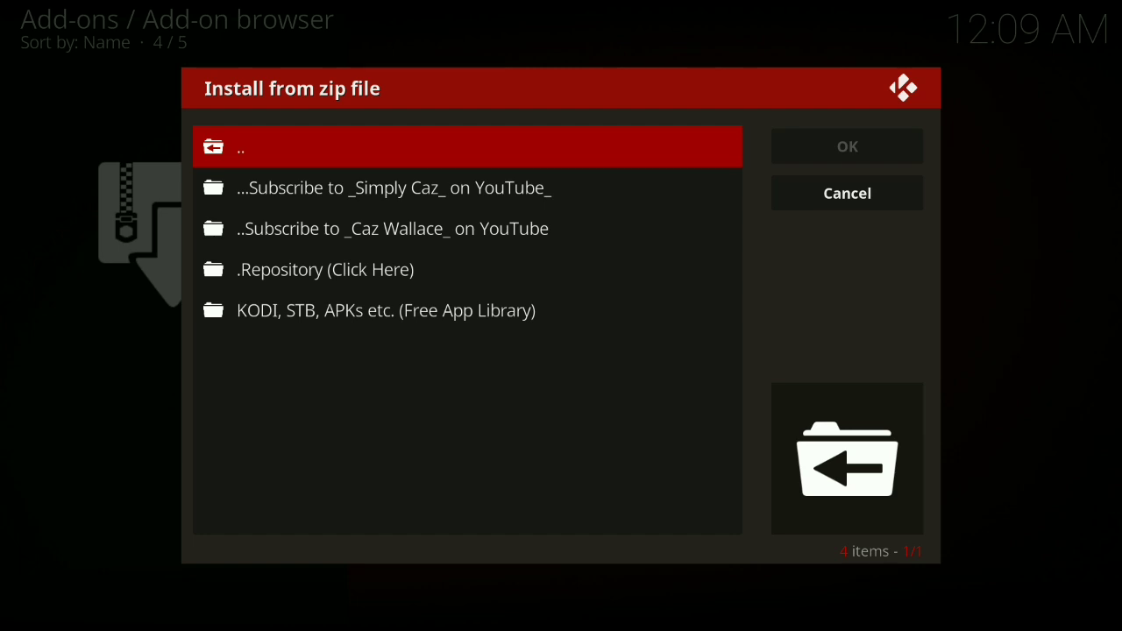
{"action": "left_click", "coordinate": [326, 269]}
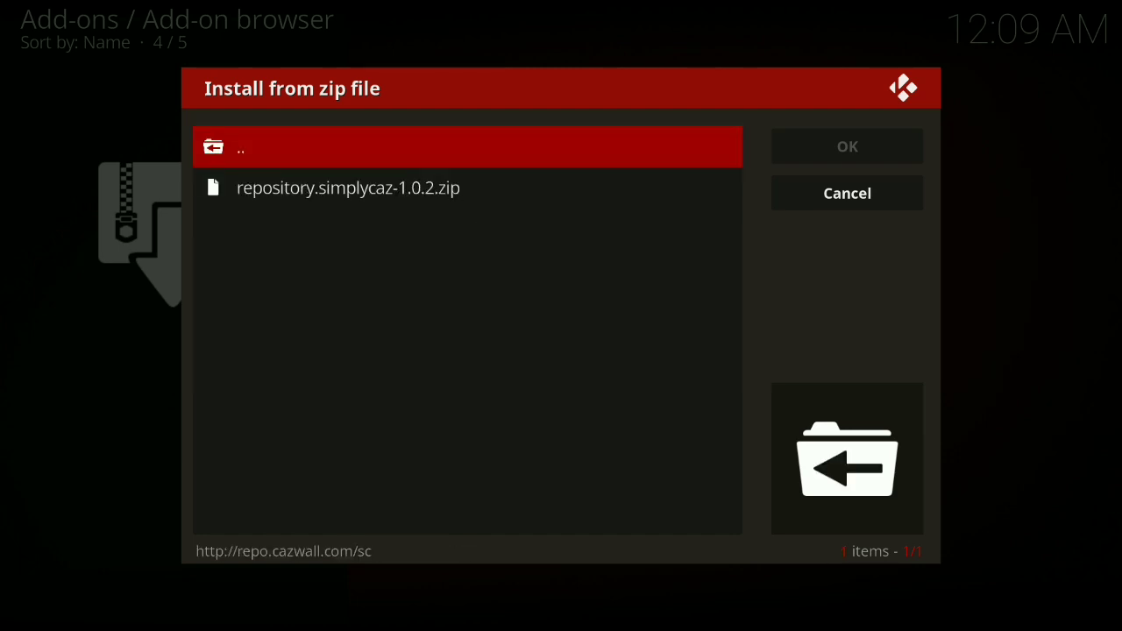
{"action": "key", "text": "Escape"}
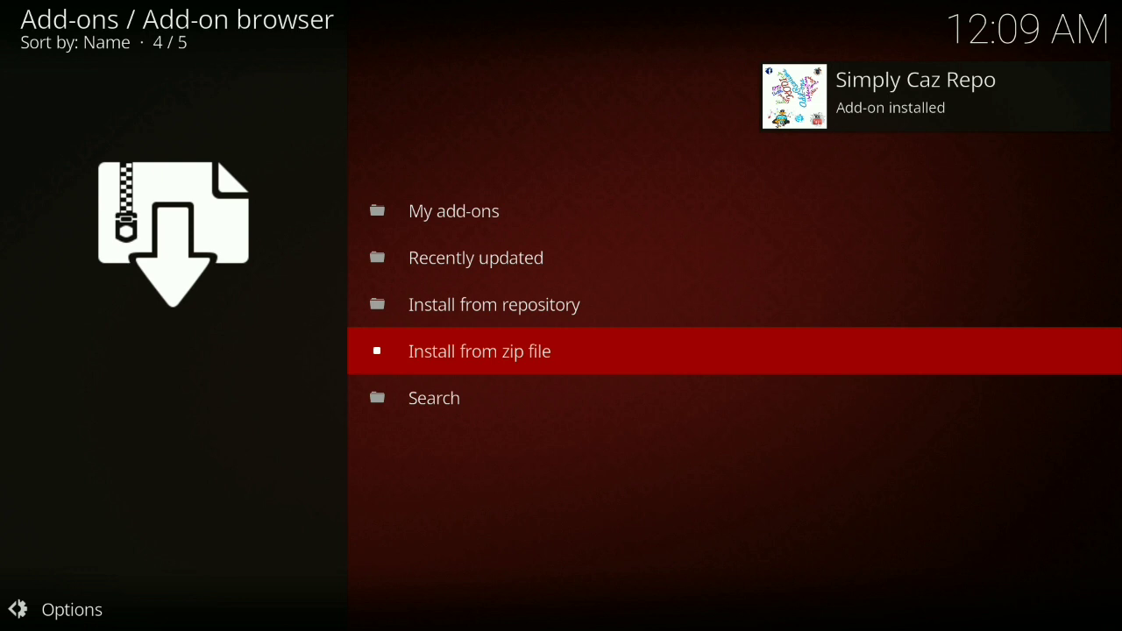
Open the Video add-ons category of Simply Caz Repo for installing from repository.
{"action": "key", "text": "Up"}
{"action": "key", "text": "Return"}
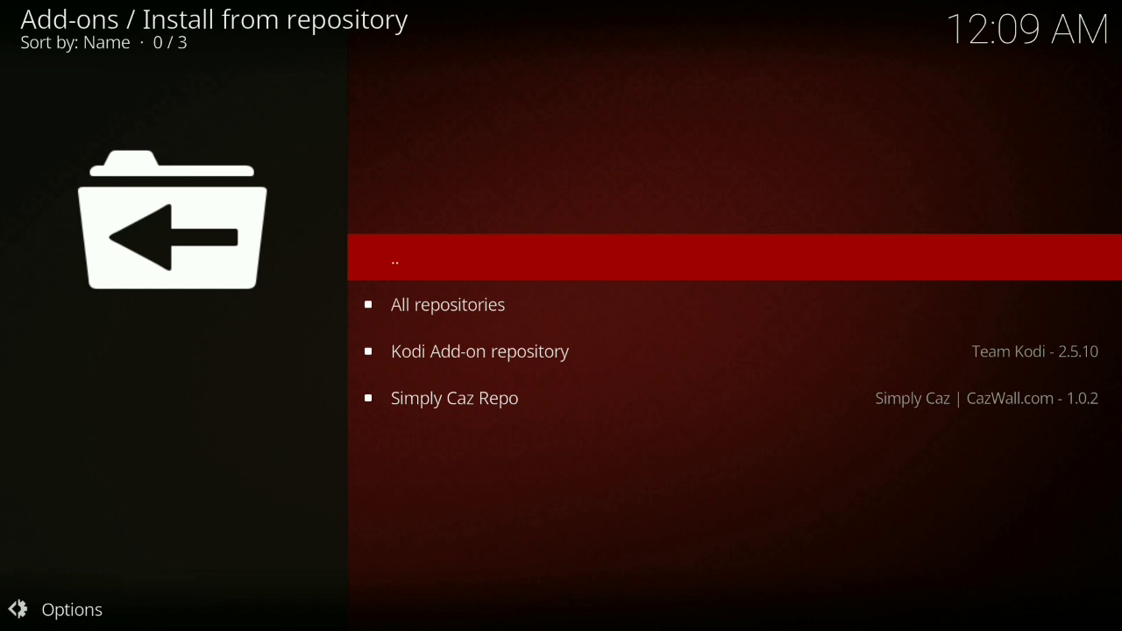
{"action": "key", "text": "Down"}
{"action": "key", "text": "Down"}
{"action": "key", "text": "Down"}
{"action": "key", "text": "Return"}
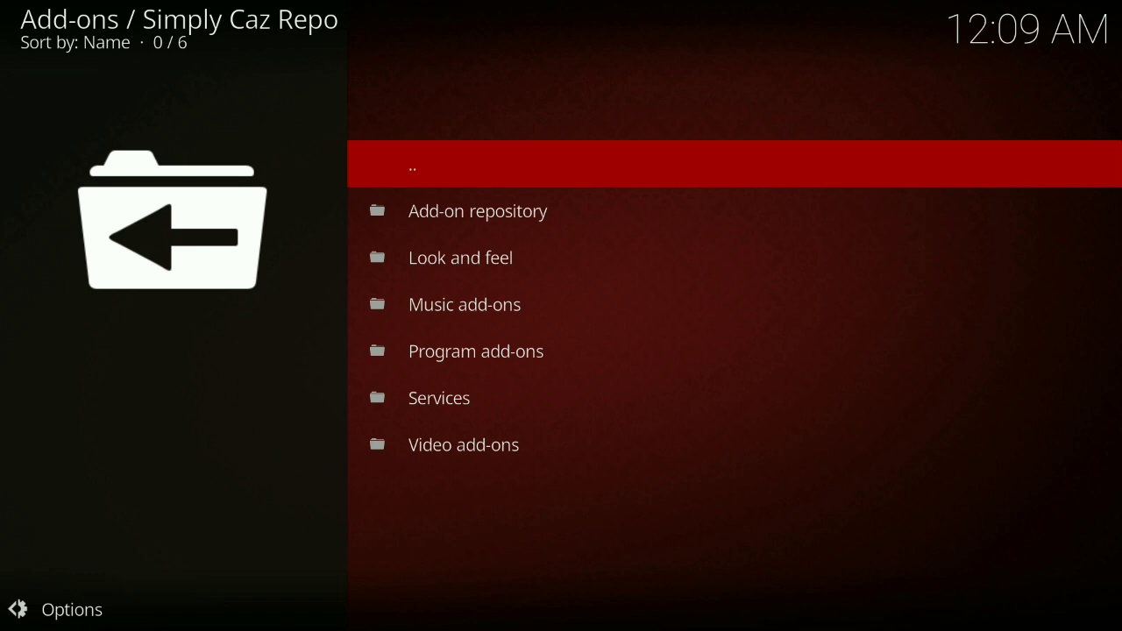
{"action": "key", "text": "Up"}
{"action": "key", "text": "Return"}
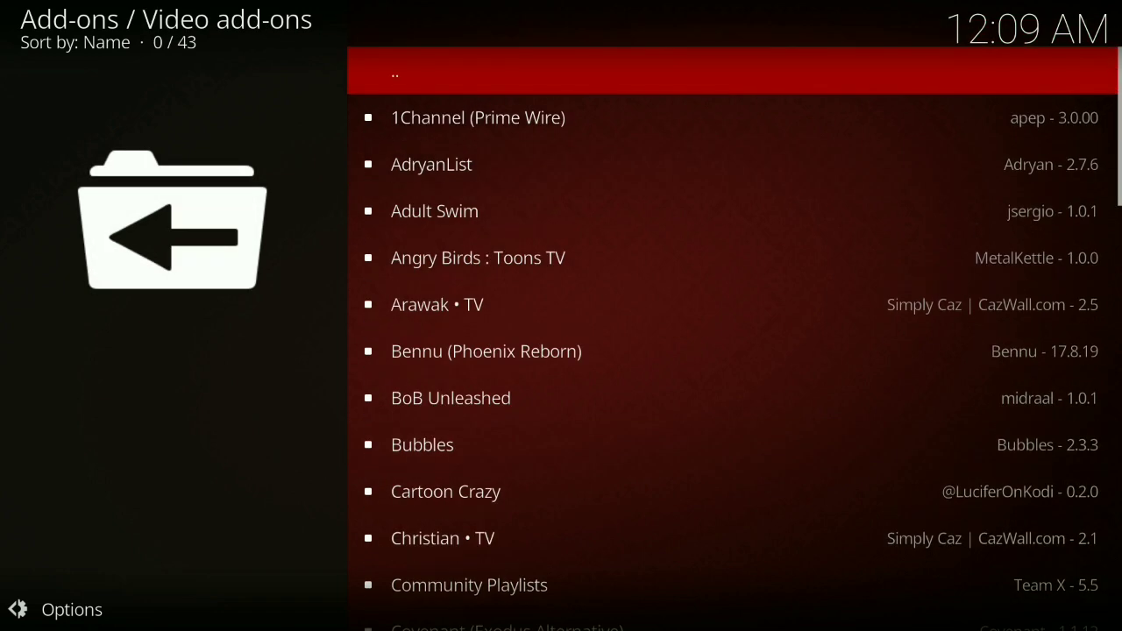
Install the Covenant (Exodus Alternative) video add-on from the repository list.
{"action": "key", "text": "Down"}
{"action": "key", "text": "Down"}
{"action": "key", "text": "Down"}
{"action": "key", "text": "Down"}
{"action": "key", "text": "Down"}
{"action": "key", "text": "Down"}
{"action": "key", "text": "Down"}
{"action": "key", "text": "Down"}
{"action": "key", "text": "Down"}
{"action": "key", "text": "Down"}
{"action": "key", "text": "Down"}
{"action": "key", "text": "Down"}
{"action": "key", "text": "Down"}
{"action": "key", "text": "Down"}
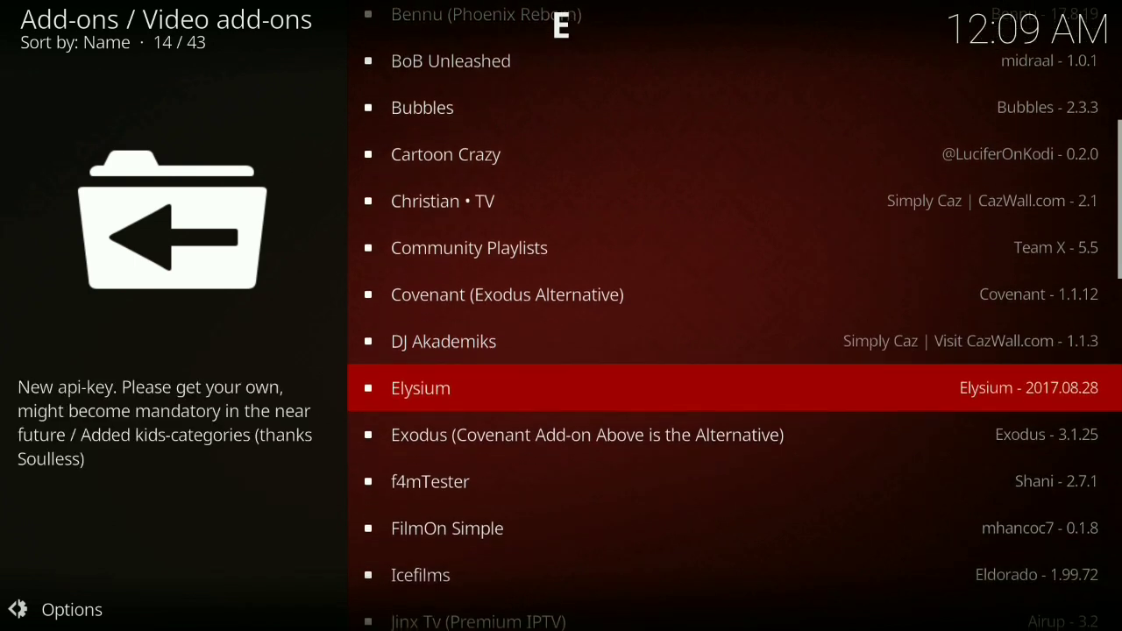
{"action": "key", "text": "Up"}
{"action": "key", "text": "Up"}
{"action": "key", "text": "Return"}
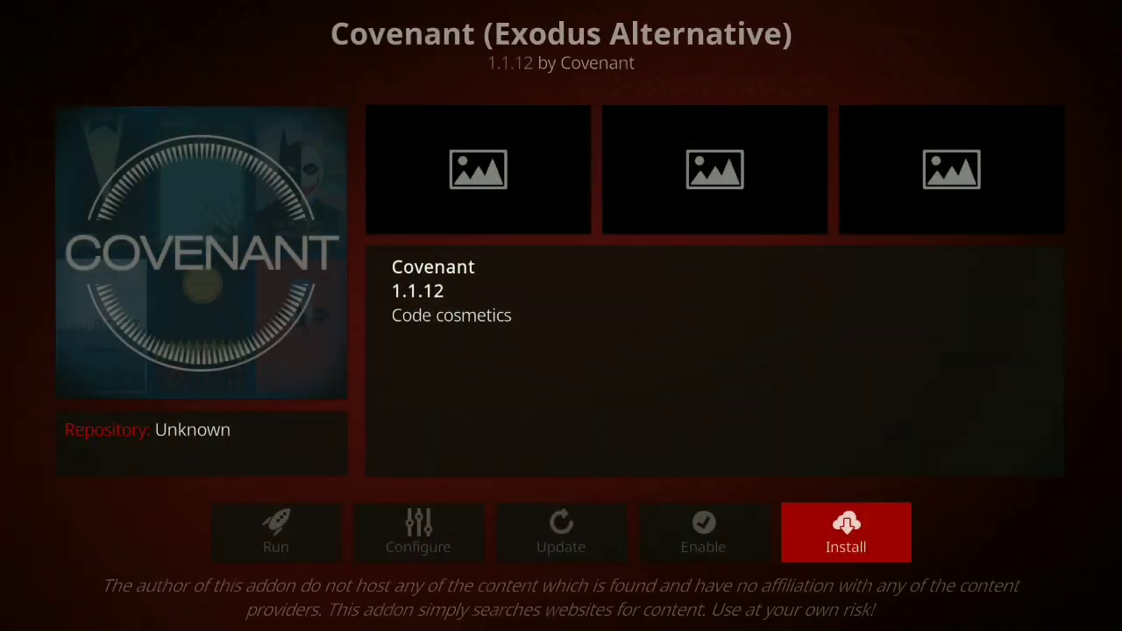
{"action": "key", "text": "Return"}
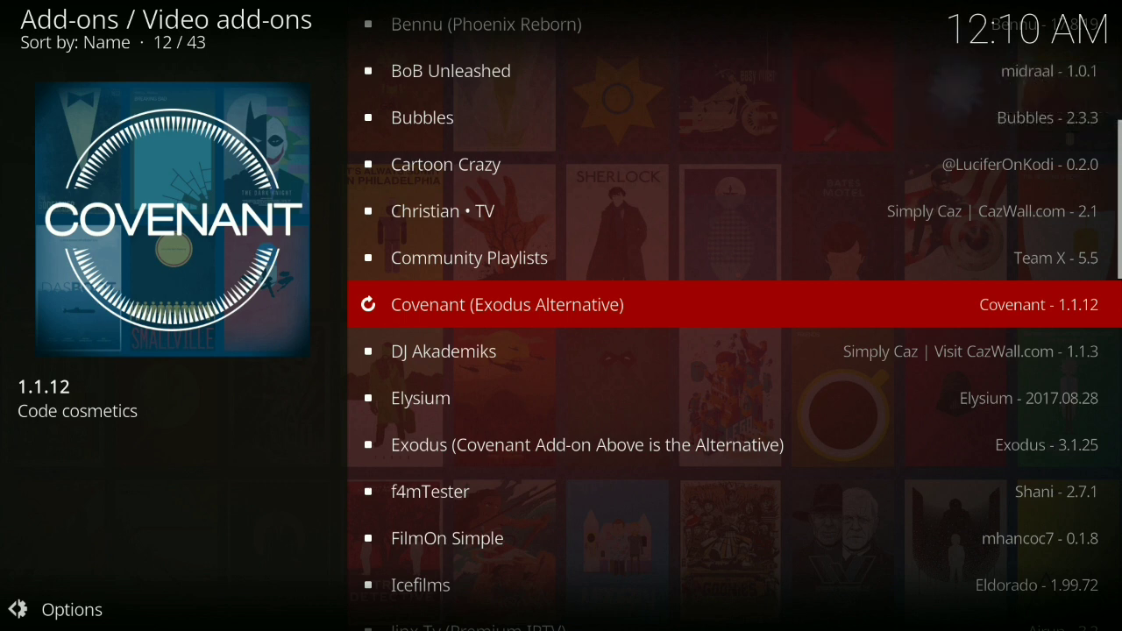
Leave the add-on browser and open the installed Covenant video add-on.
{"action": "key", "text": "BackSpace"}
{"action": "key", "text": "BackSpace"}
{"action": "key", "text": "BackSpace"}
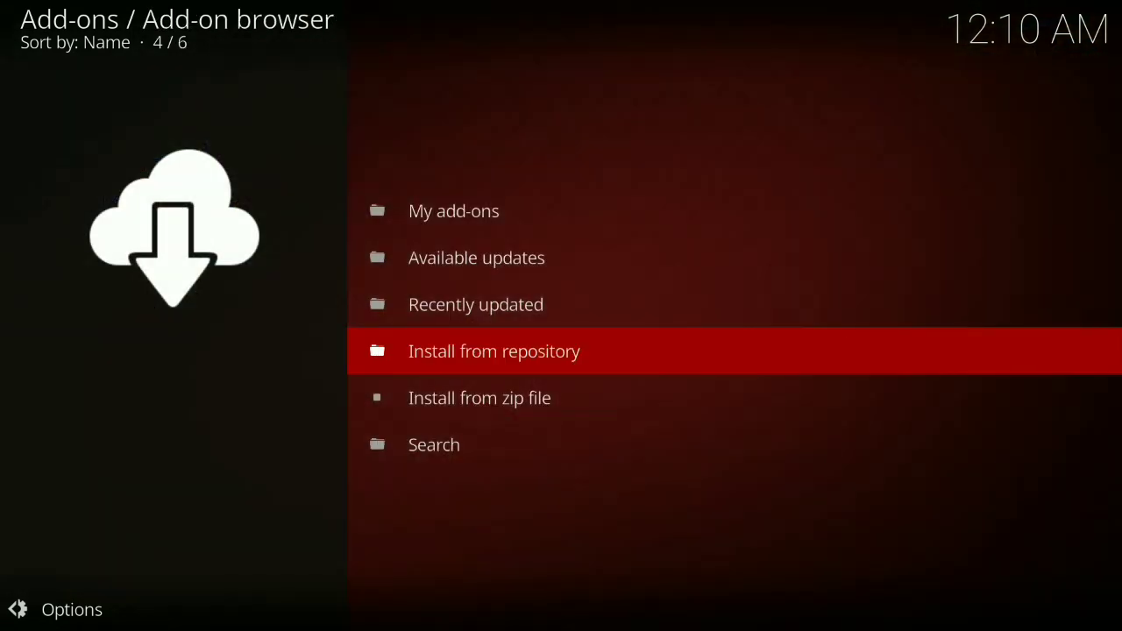
{"action": "key", "text": "BackSpace"}
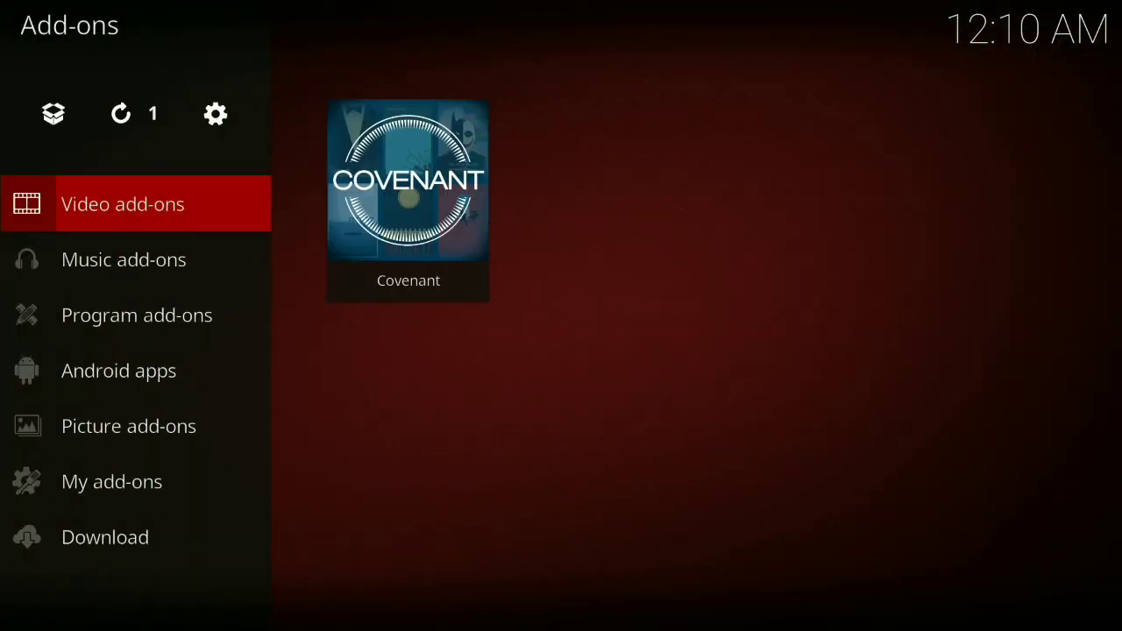
{"action": "key", "text": "BackSpace"}
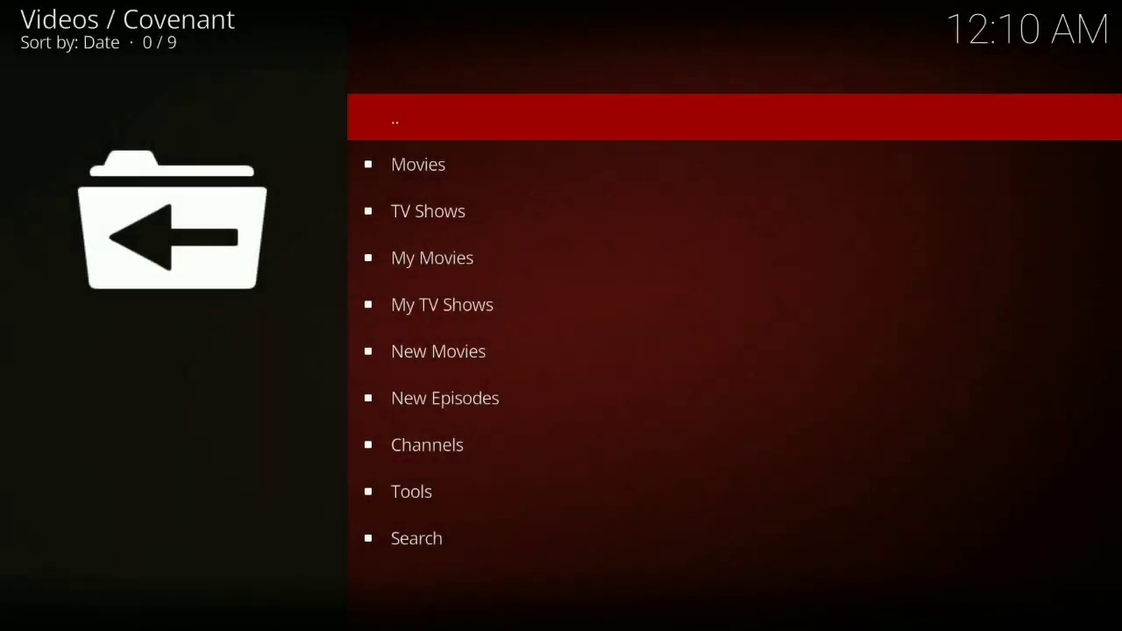
Open the In Theaters listing within Covenant's Movies section.
{"action": "key", "text": "Down"}
{"action": "key", "text": "Return"}
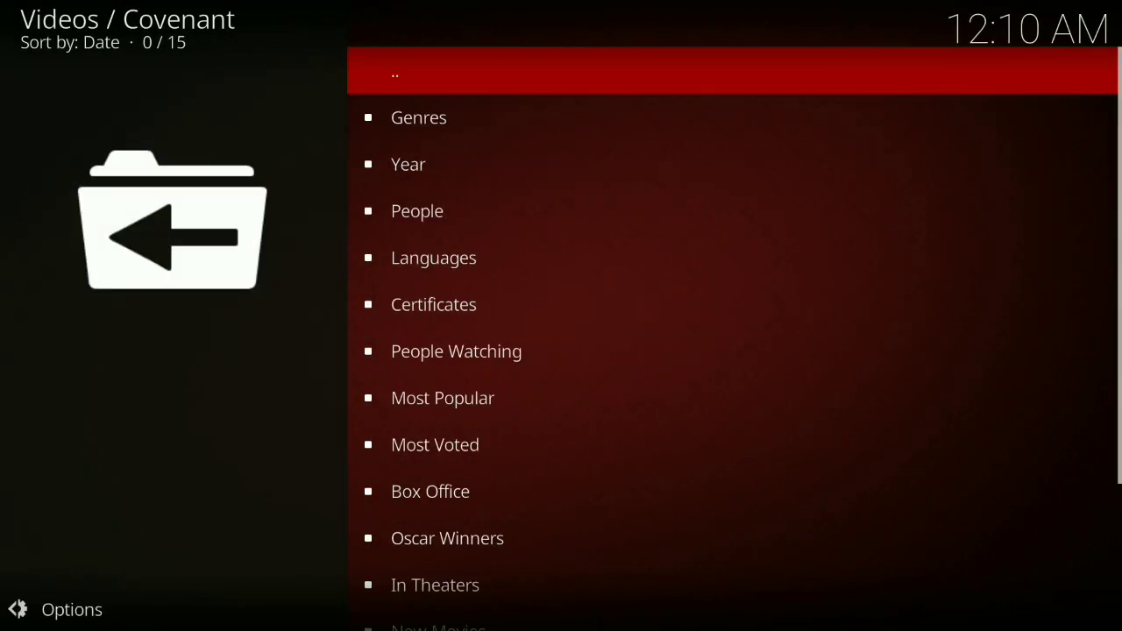
{"action": "key", "text": "Page_Down"}
{"action": "key", "text": "Down"}
{"action": "key", "text": "Down"}
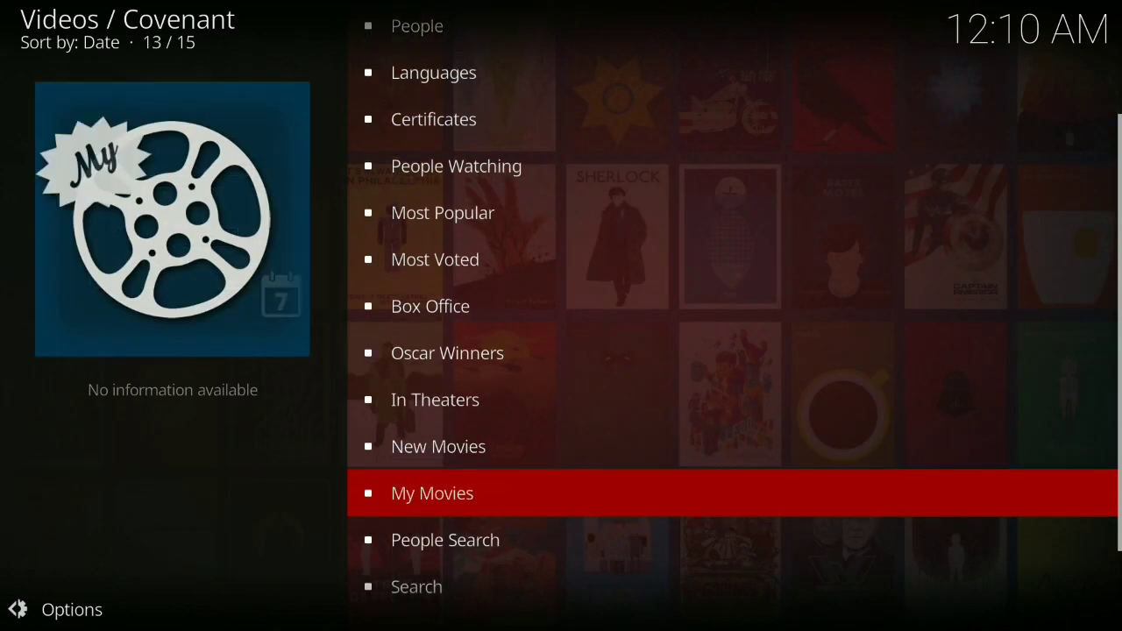
{"action": "key", "text": "Up"}
{"action": "key", "text": "Up"}
{"action": "key", "text": "Return"}
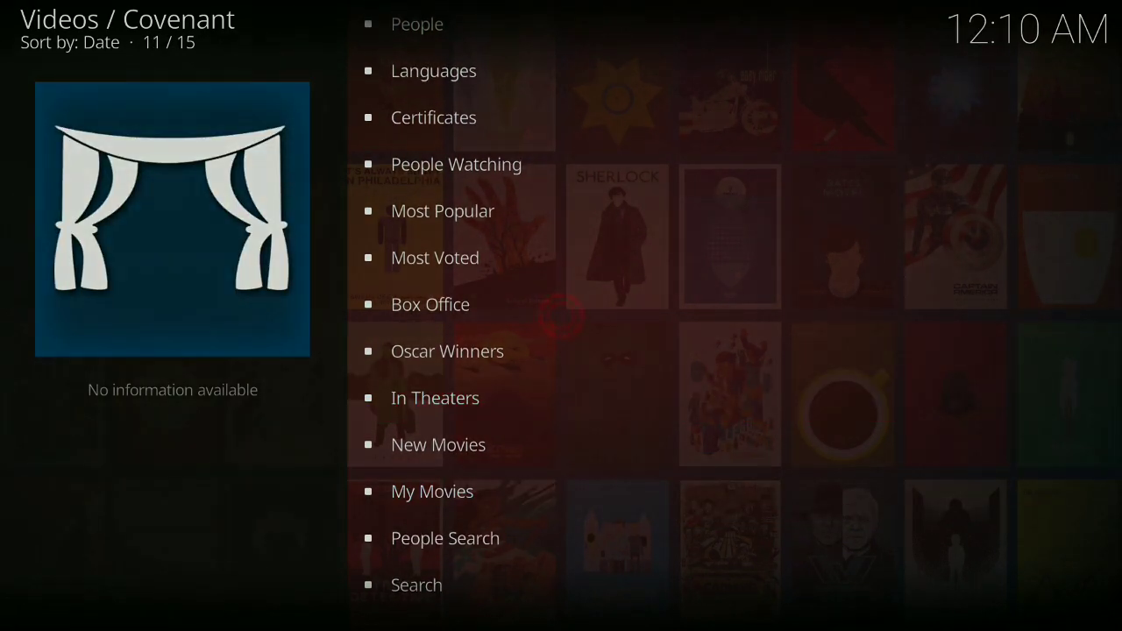